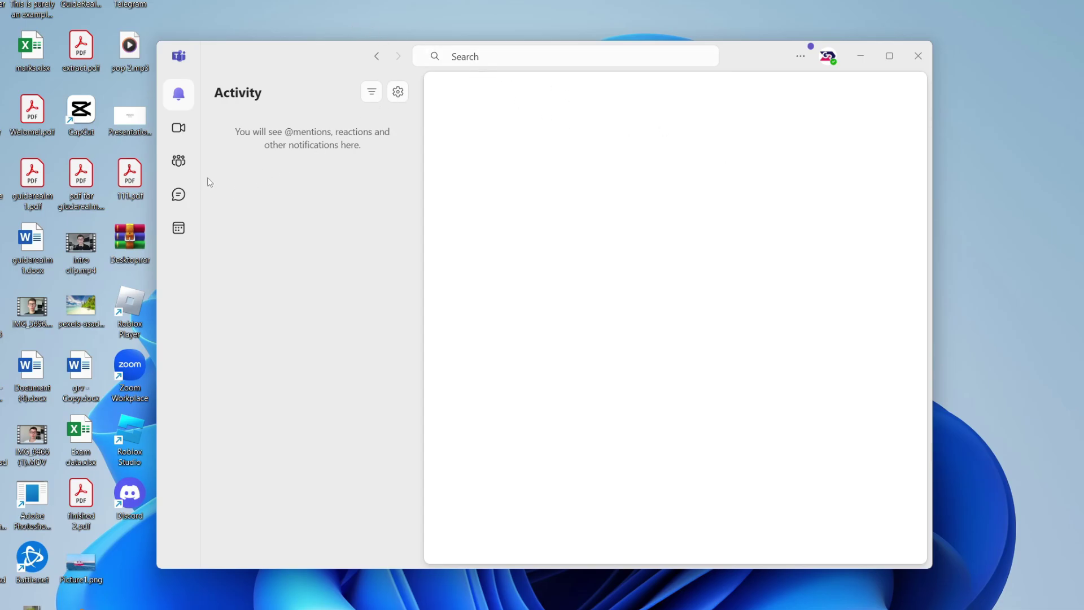
- Start a new meeting from the Meet view, defaulting to 16/01, 13:00–13:30
left_click(178, 227)
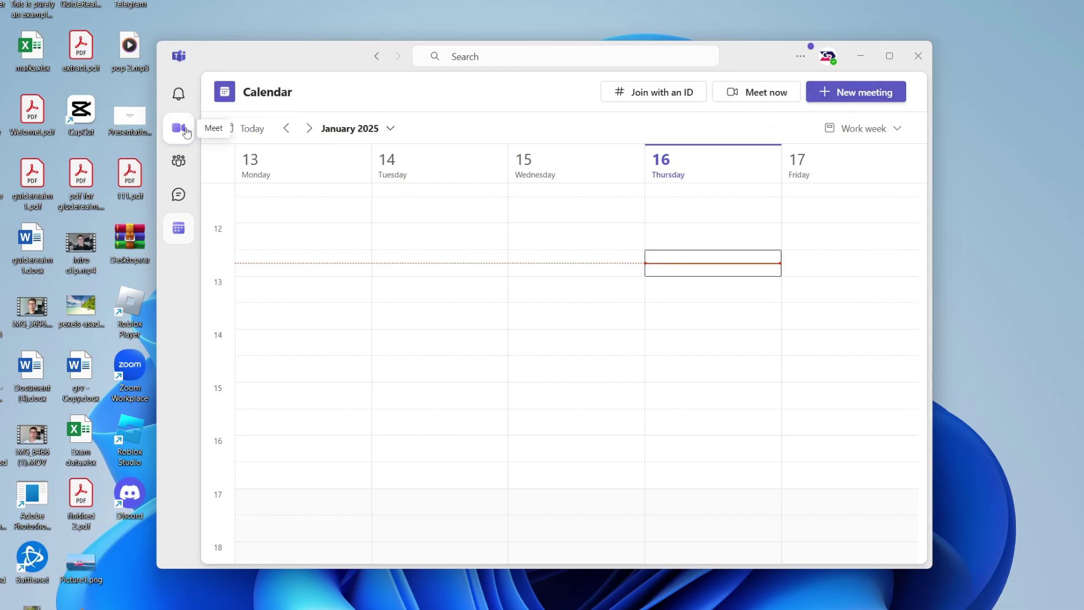
left_click(179, 128)
left_click(597, 143)
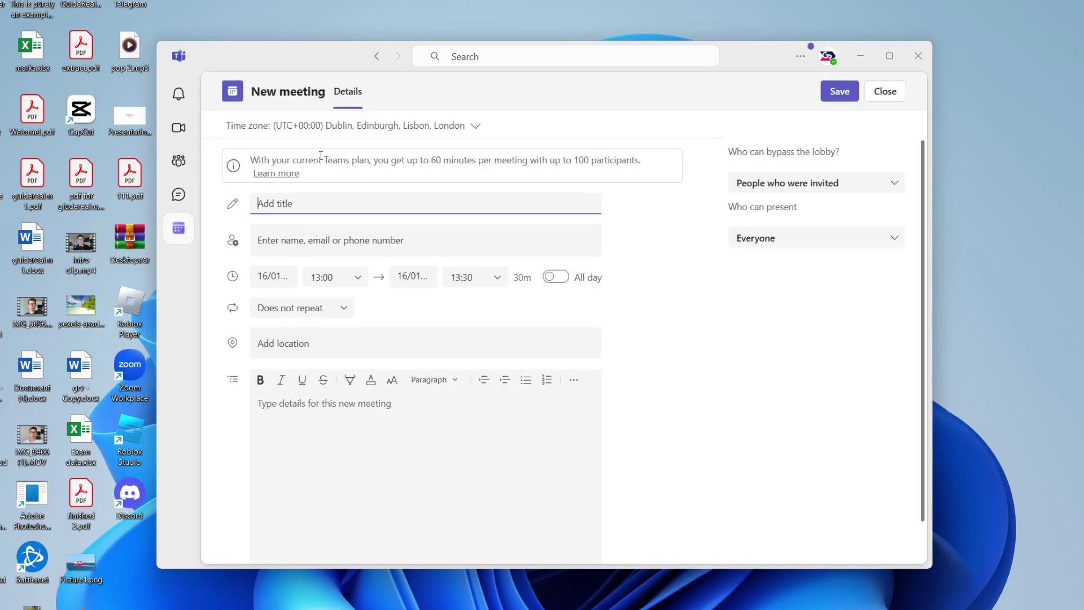
type("General")
- Invite one attendee by email to the meeting titled 'General'
left_click(342, 234)
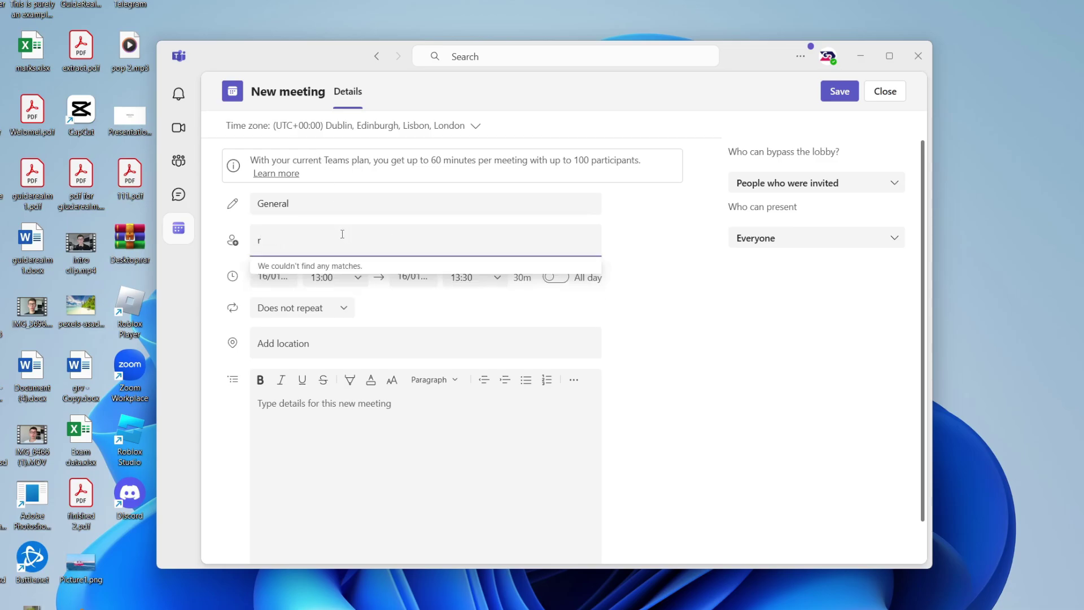
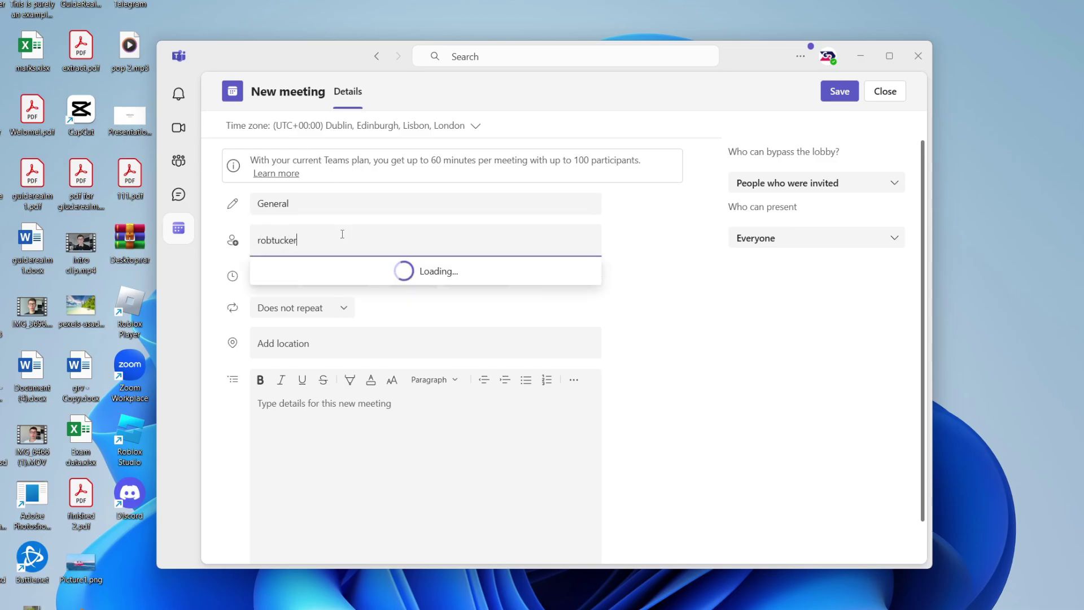
key("Return")
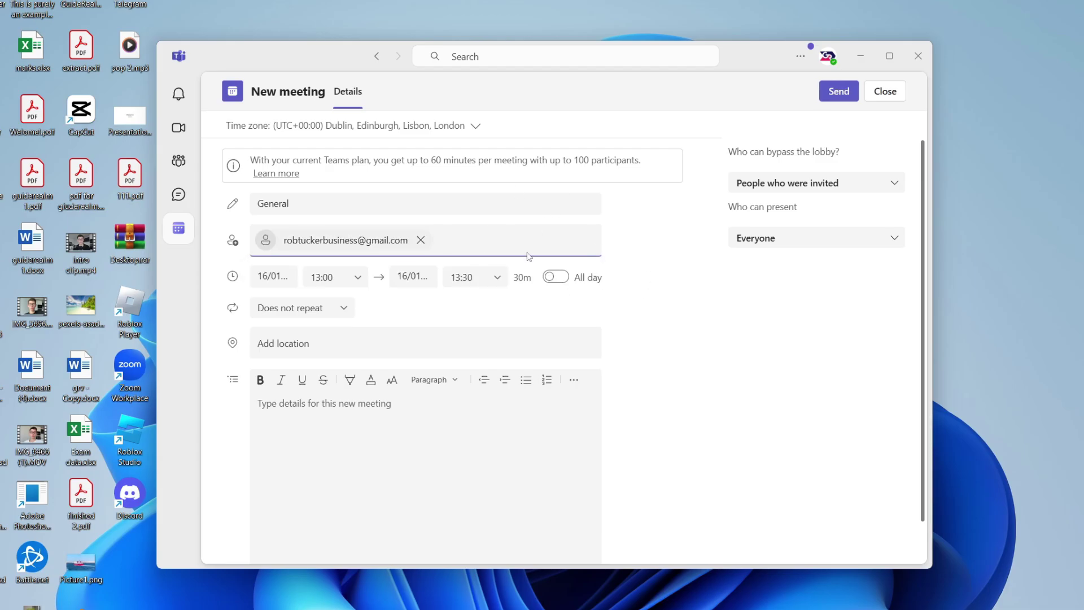
left_click(273, 277)
- Move the meeting to 17 January and add the description 'This is covering the week and what has happened.'
left_click(354, 397)
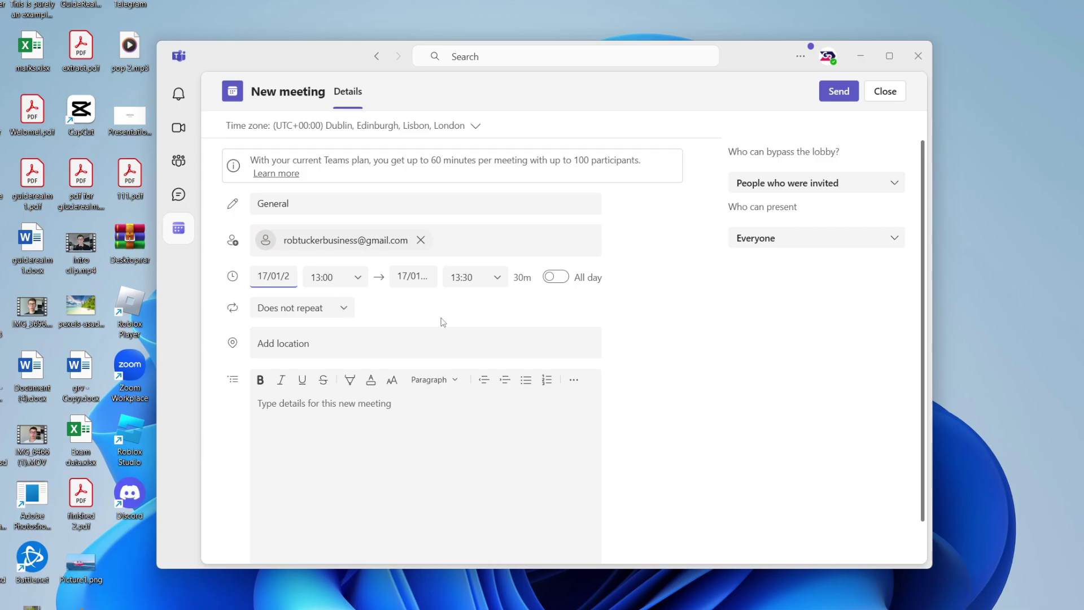
left_click(372, 433)
type("This is covering the week and what has happened.")
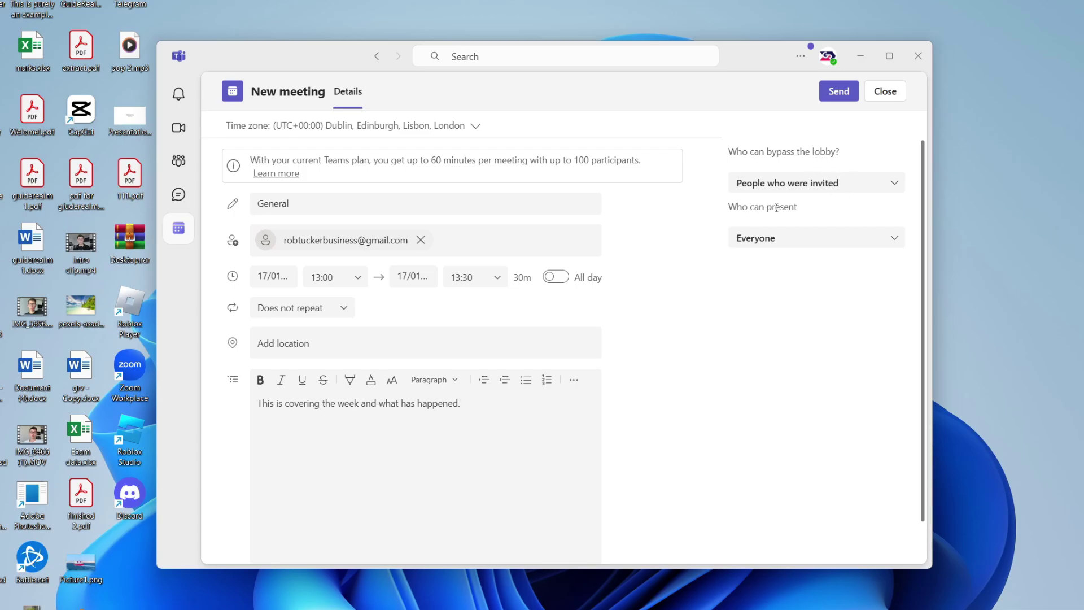
- Send the General invitation and confirm it shows on Friday 17 January, 13:00–13:30
left_click(838, 91)
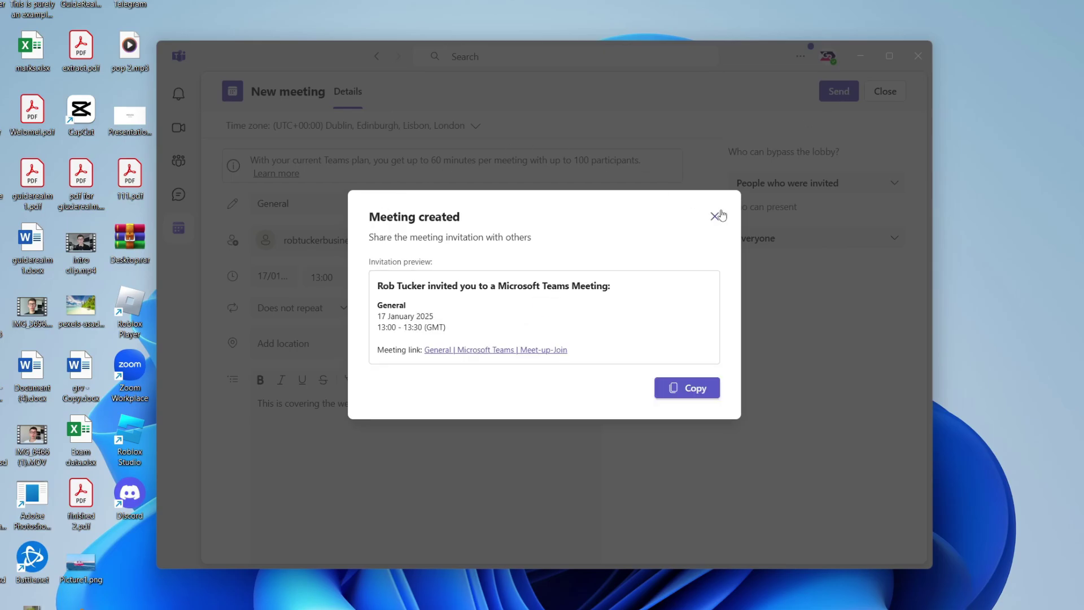
left_click(715, 217)
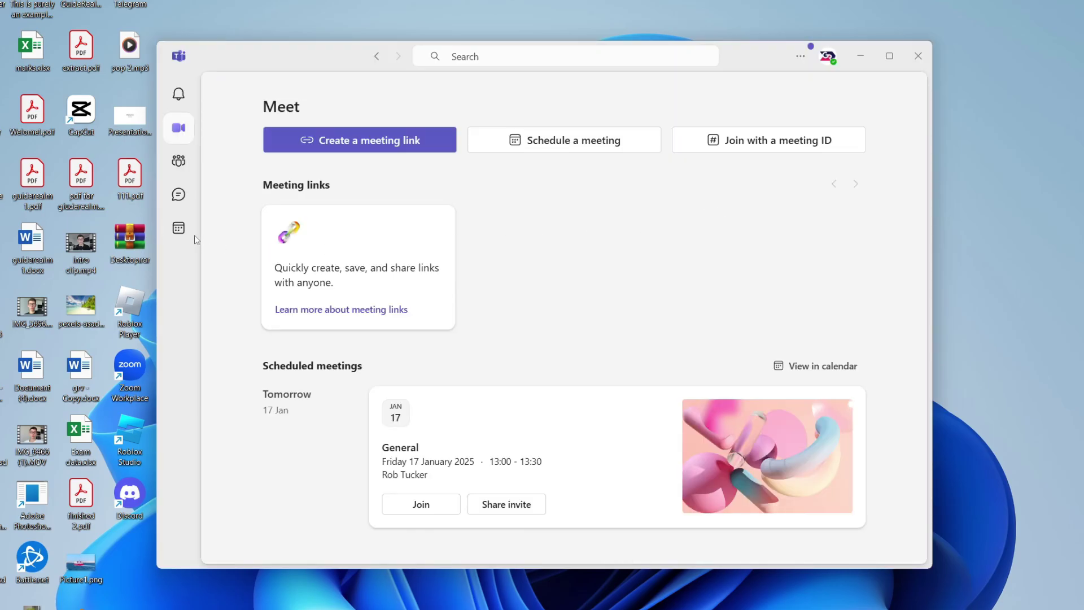
left_click(178, 228)
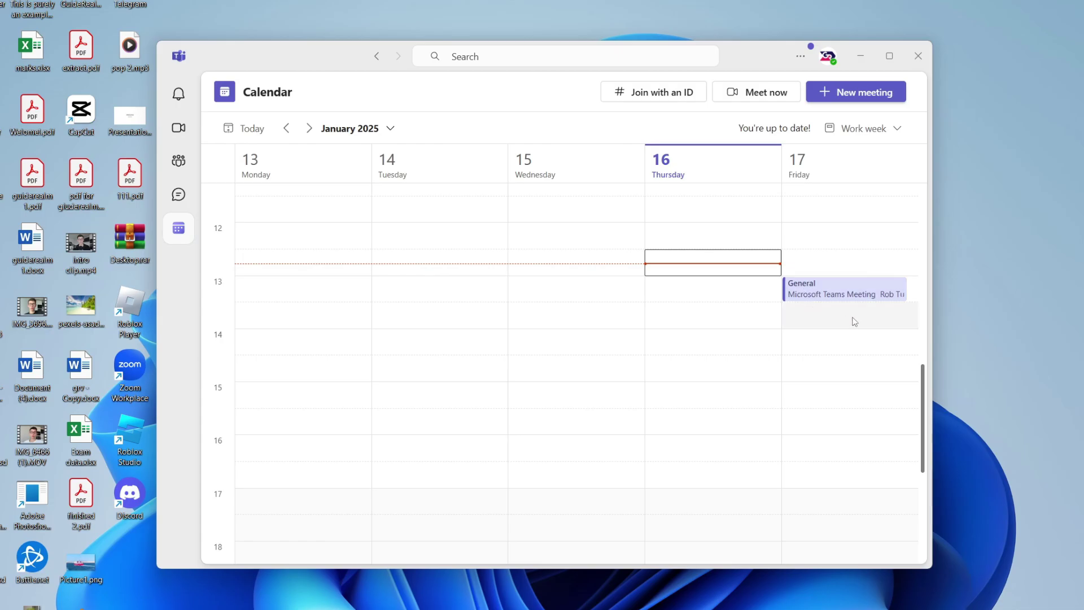